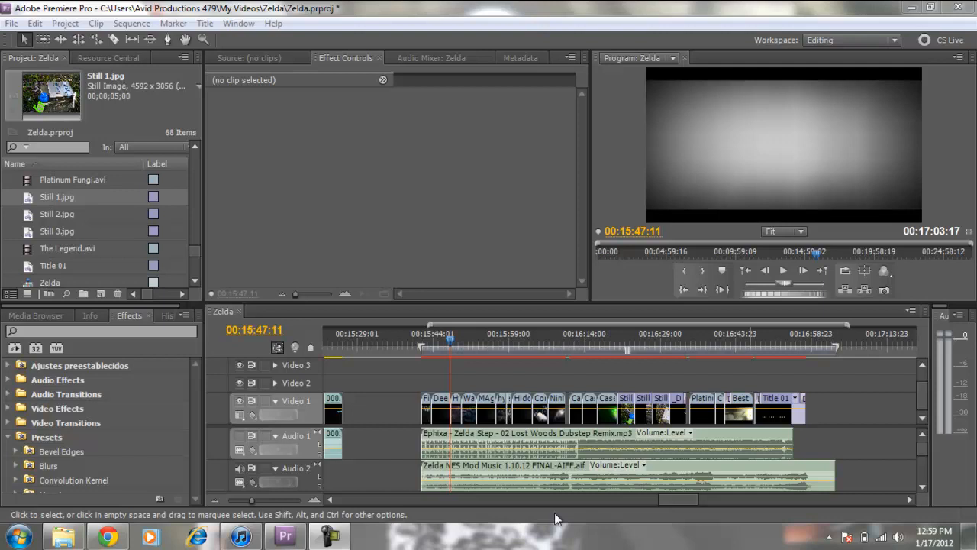
Step: Switch to Chrome, look through the Kotaku article about the Zelda NES mod, and return to Premiere Pro
click(110, 537)
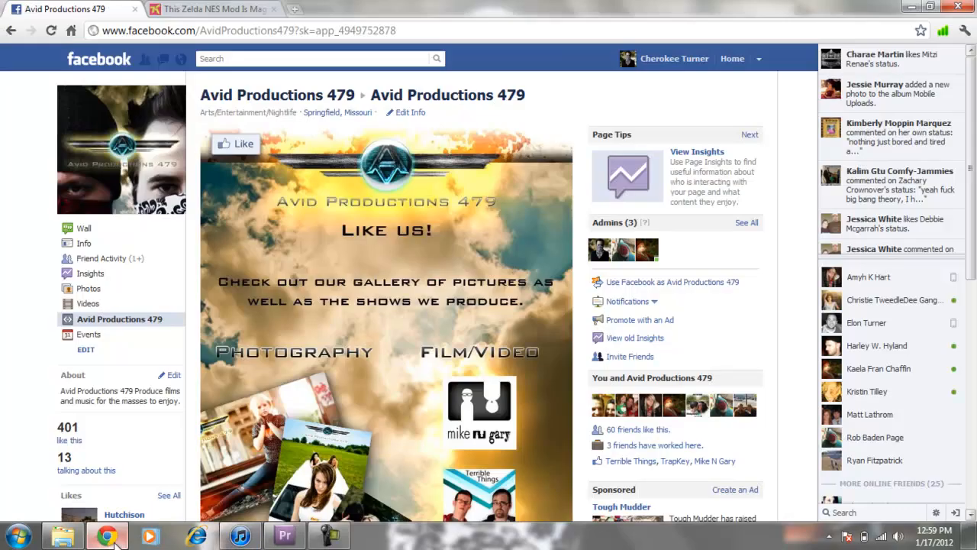
click(183, 9)
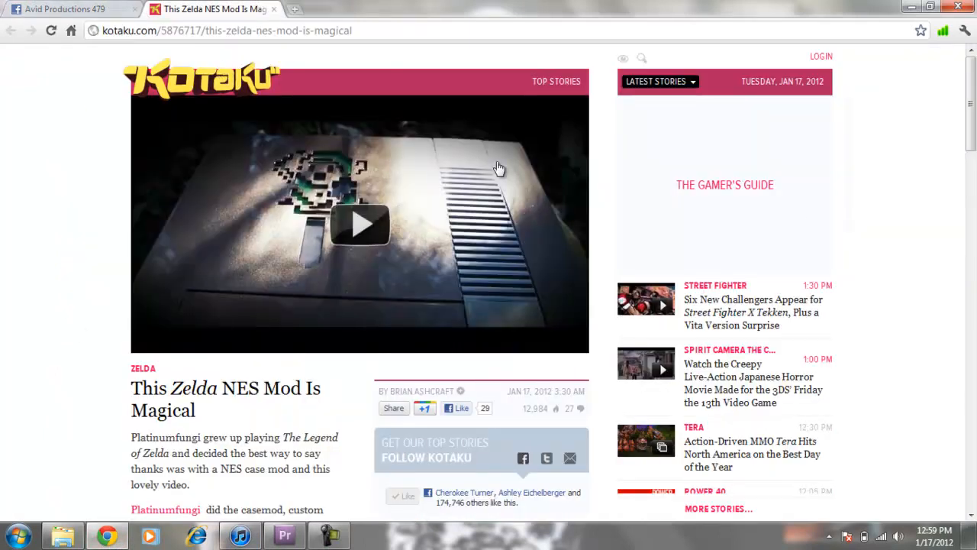
scroll(273, 405, down, 3)
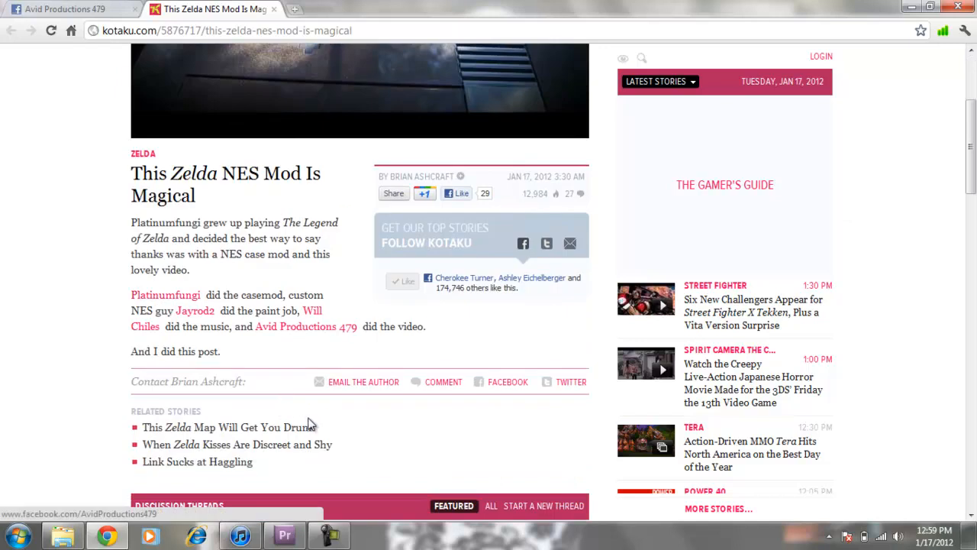
scroll(309, 426, down, 4)
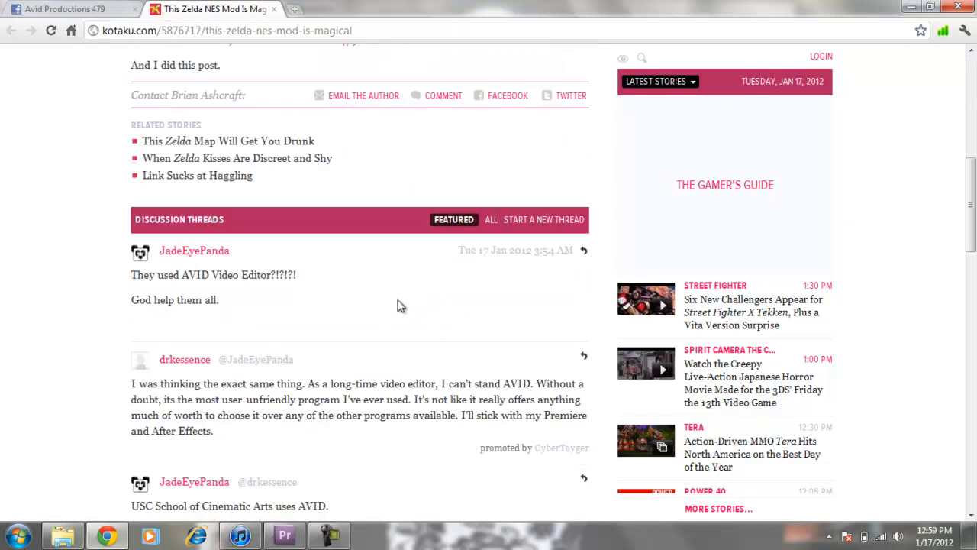
scroll(427, 449, down, 2)
scroll(393, 423, up, 6)
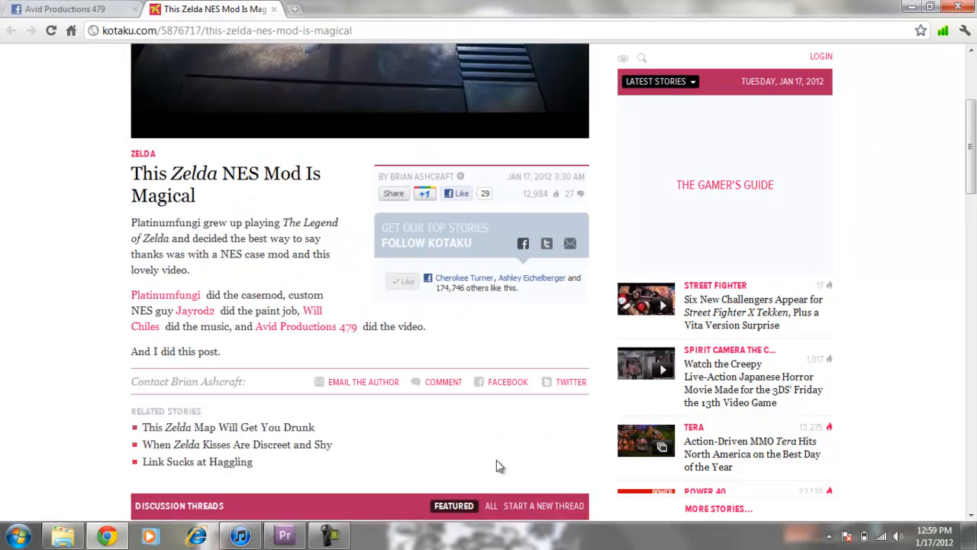
scroll(360, 447, up, 3)
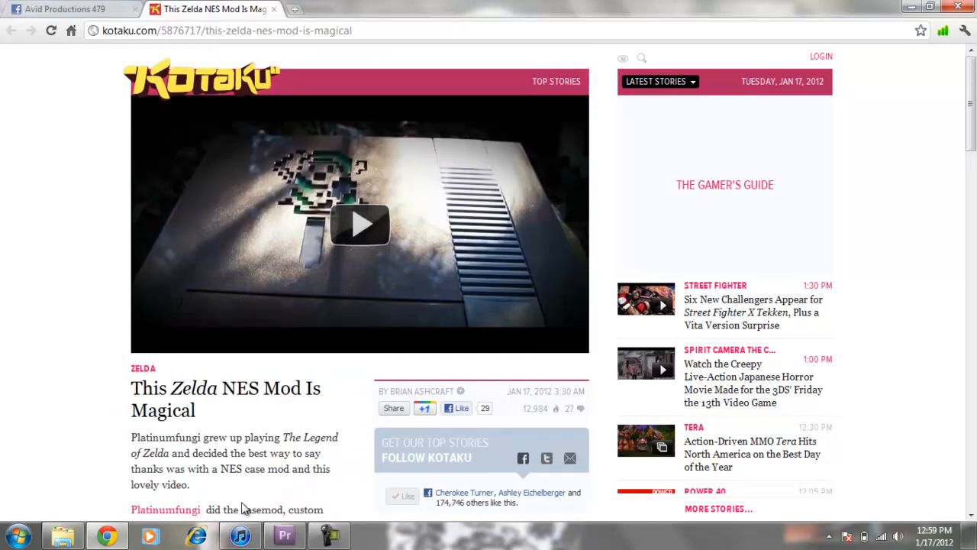
click(284, 535)
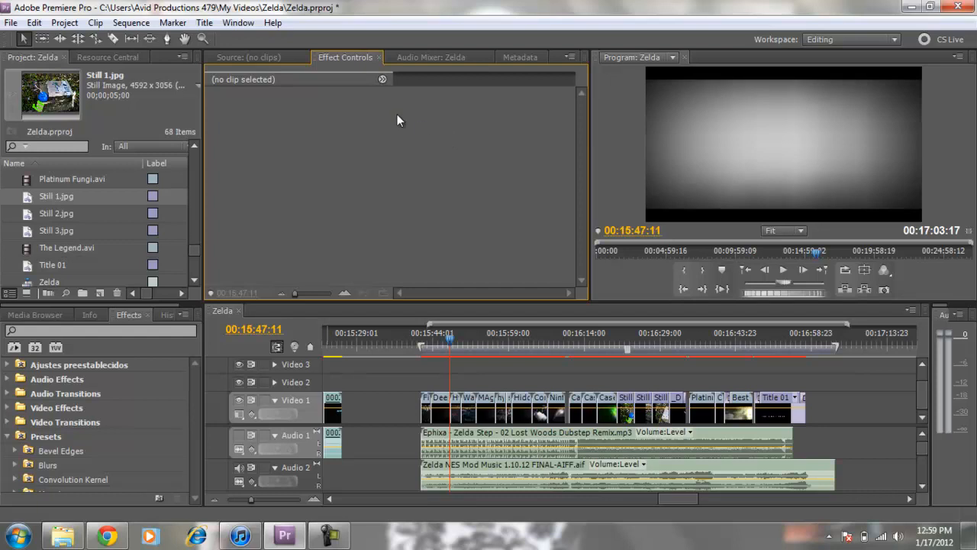
Step: Show the Avid Productions 479 Facebook page in Chrome, then go back to Premiere Pro
click(107, 536)
click(33, 7)
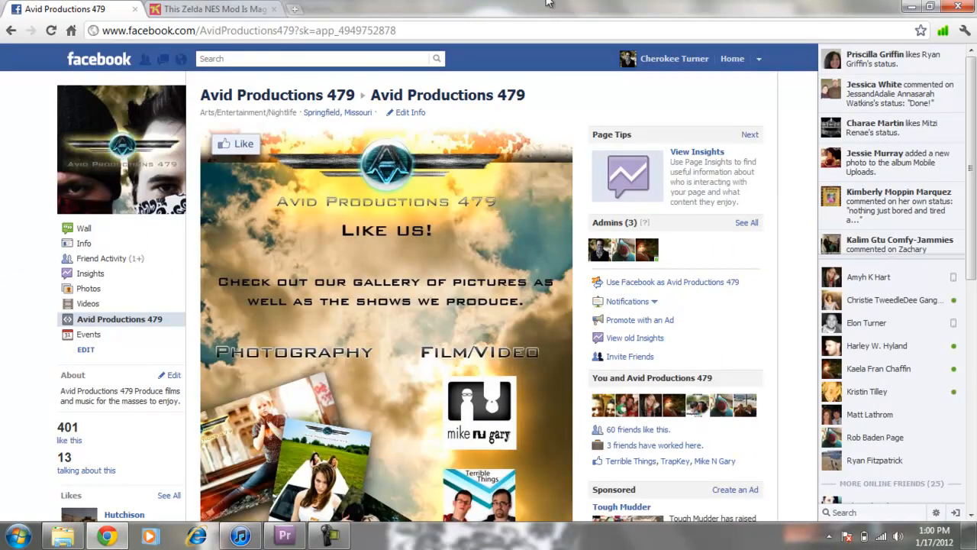
click(912, 6)
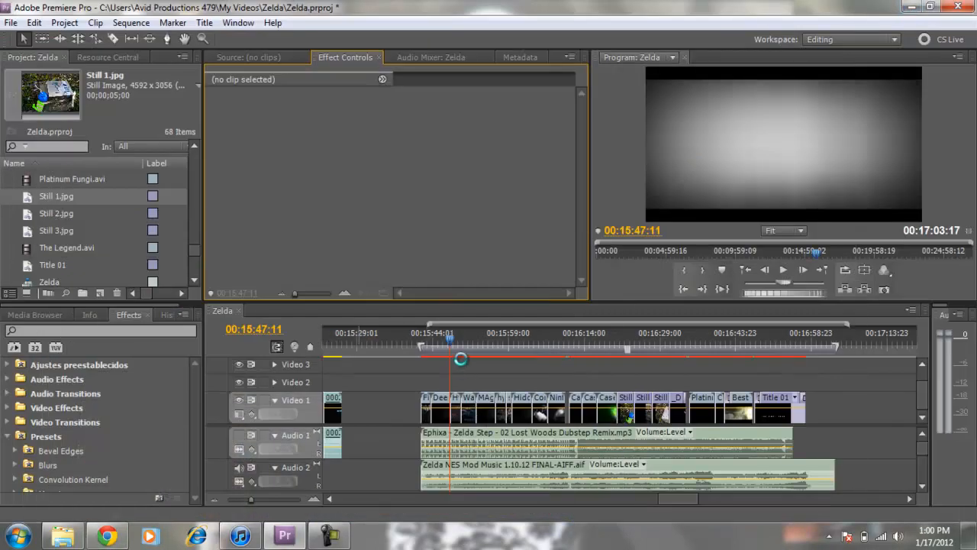
Step: Move the playhead in the Zelda sequence to the "Hidden Long Ago" title at 00:16:02:17
click(495, 365)
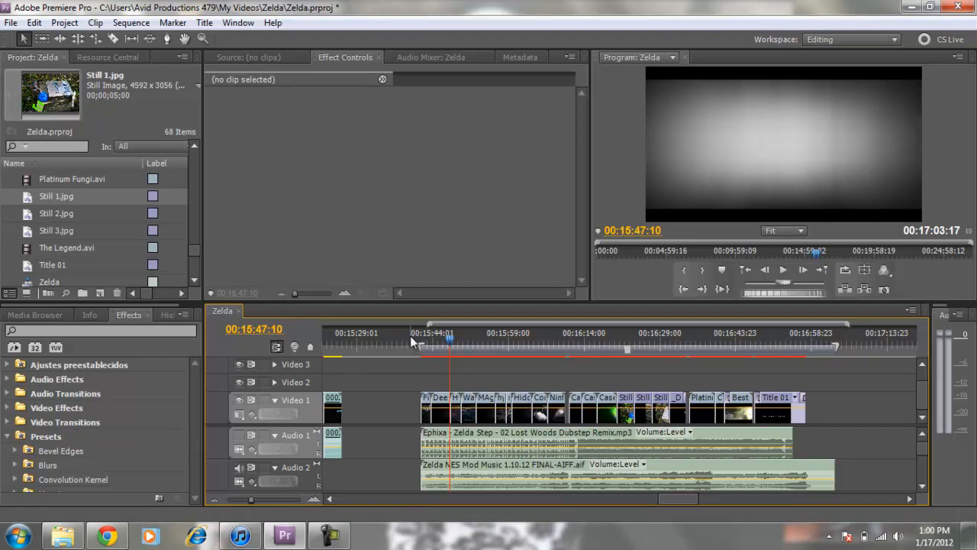
click(434, 351)
drag(433, 356, 532, 395)
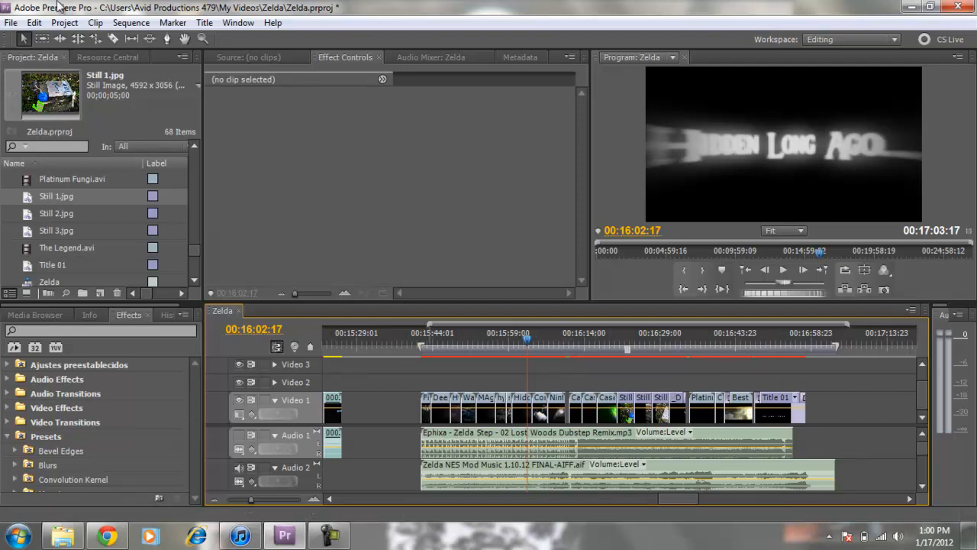
Step: Open the media export settings for the Zelda sequence
click(13, 24)
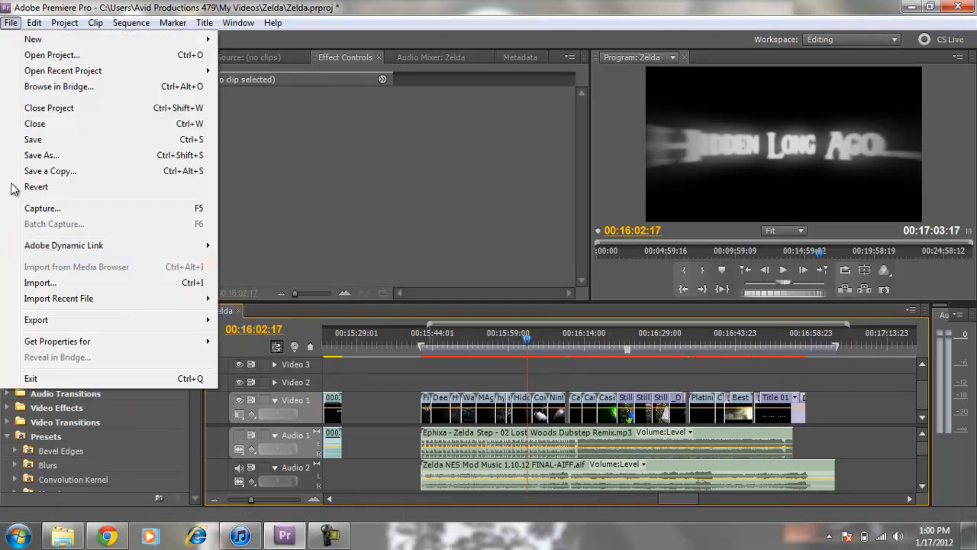
mouse_move(87, 325)
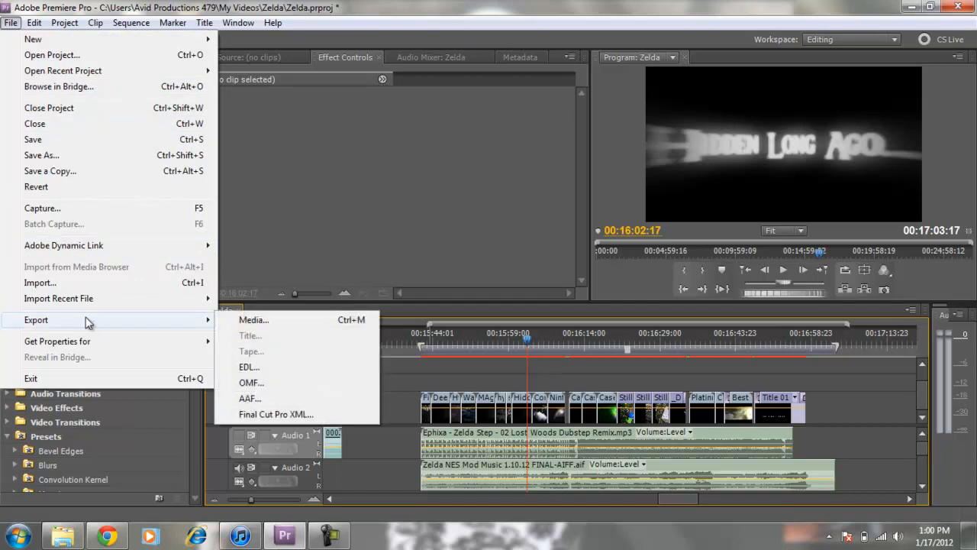
click(264, 323)
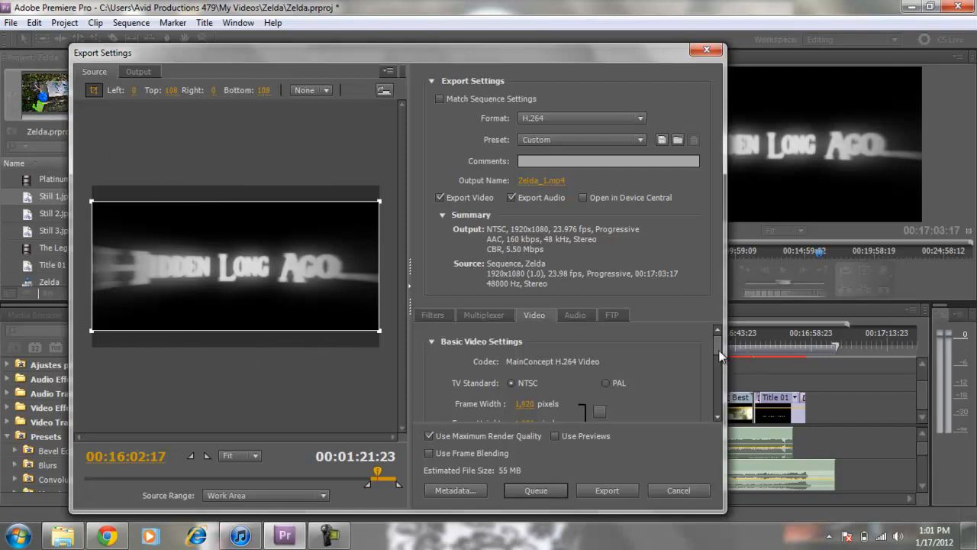
Step: Review the current H.264 video settings and compare the cropped source frame with the output preview
drag(717, 342, 722, 366)
scroll(723, 364, down, 2)
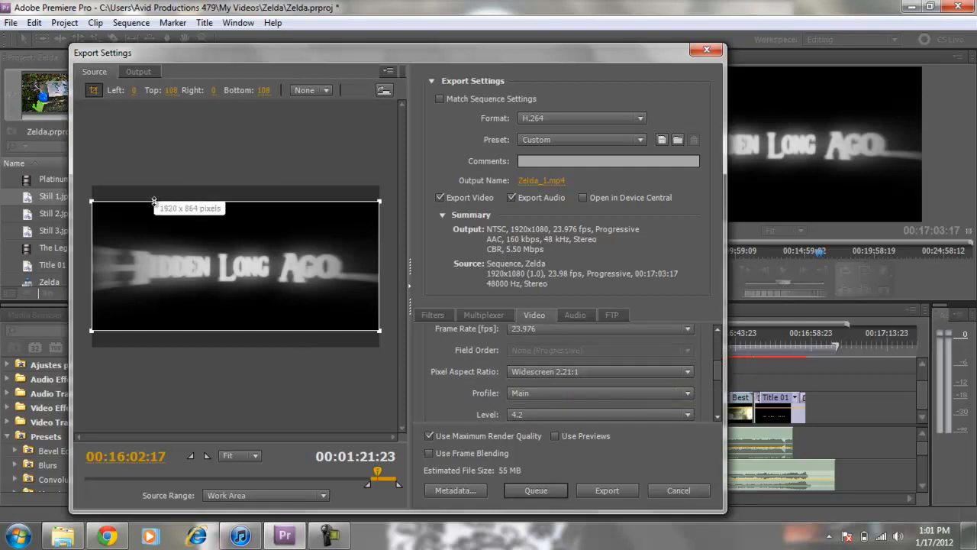
click(138, 71)
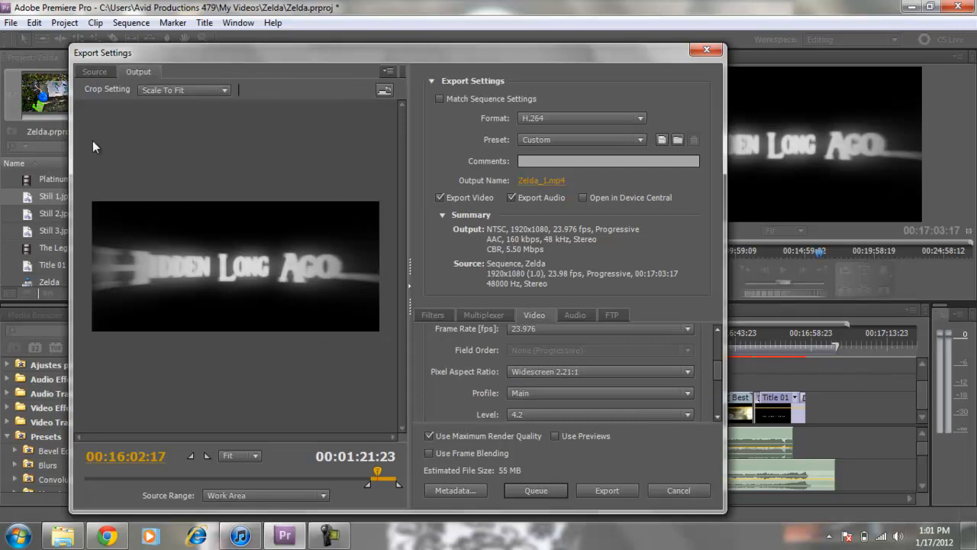
click(94, 71)
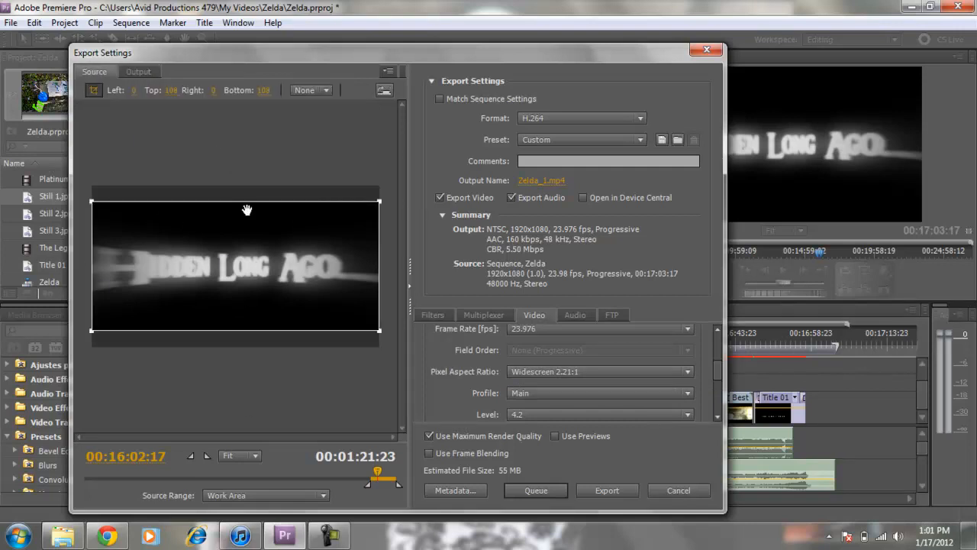
Step: Set the export format to Microsoft AVI
drag(717, 372, 728, 328)
click(591, 122)
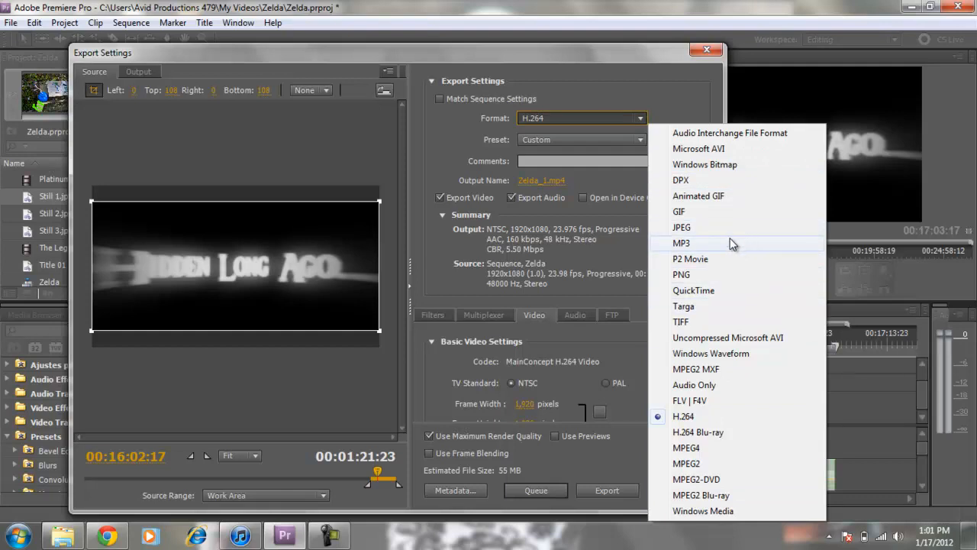
click(731, 151)
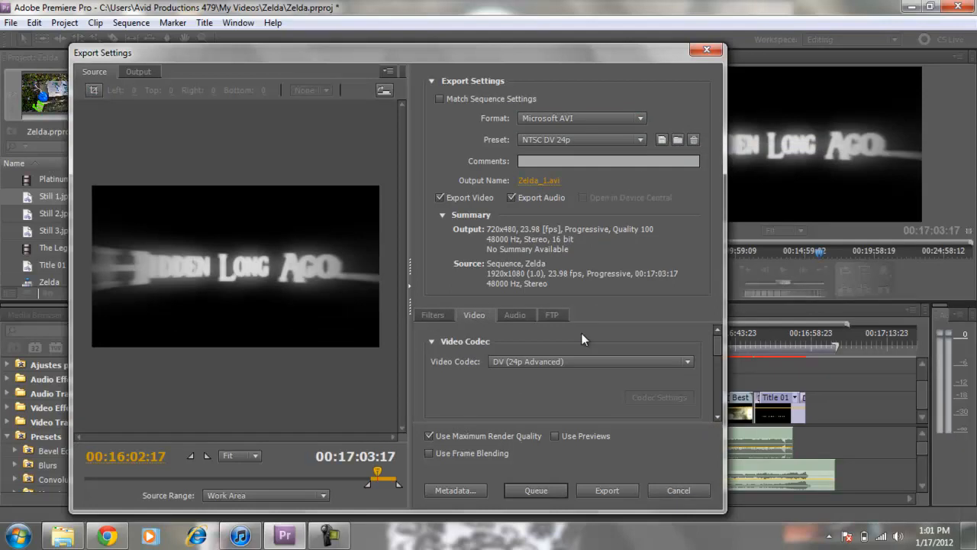
Step: Examine which video codecs are available for the Microsoft AVI format, keeping DV (24p Advanced)
mouse_move(716, 343)
mouse_down()
mouse_move(720, 394)
mouse_move(709, 330)
mouse_up()
click(597, 357)
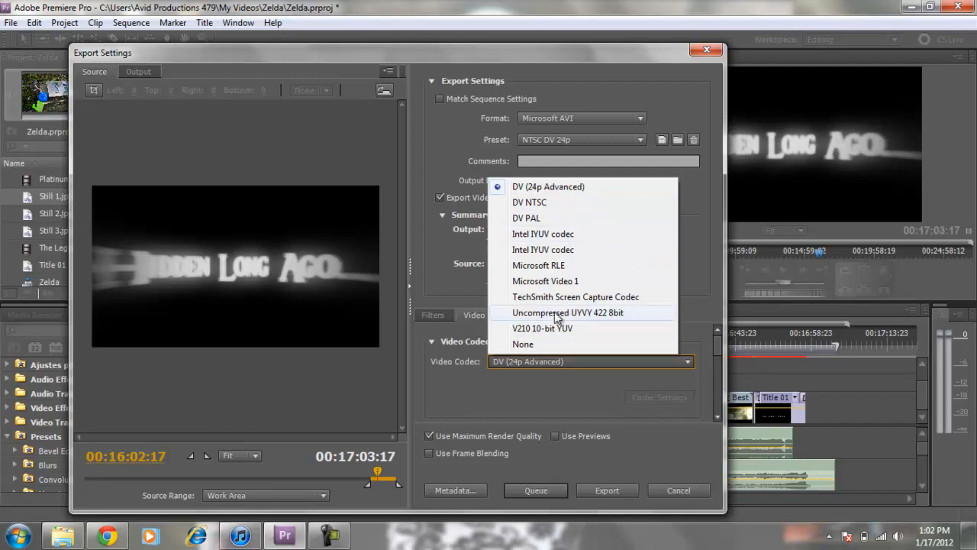
click(600, 418)
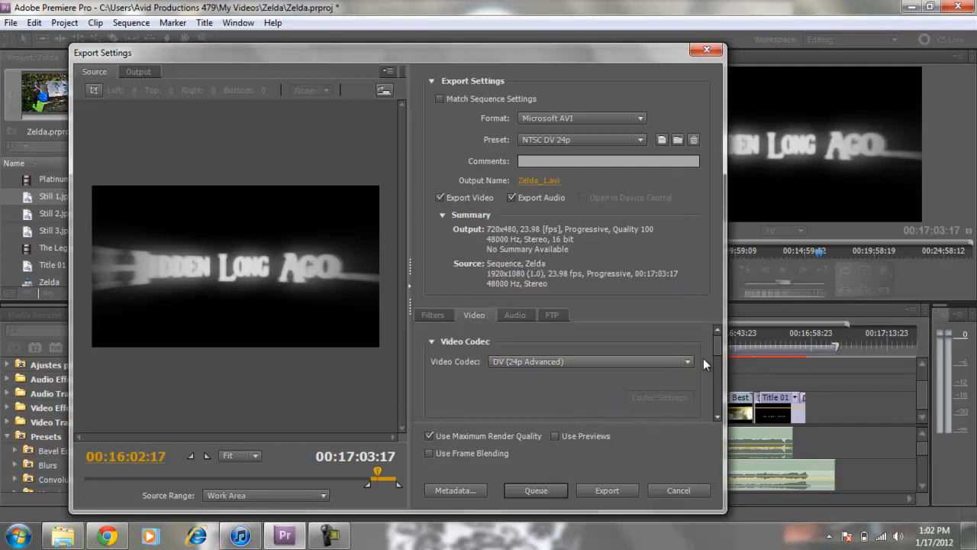
Step: Check the aspect options offered in the AVI video settings without changing the D1/DV NTSC (0.9091) choice
scroll(721, 351, down, 1)
drag(721, 351, 721, 380)
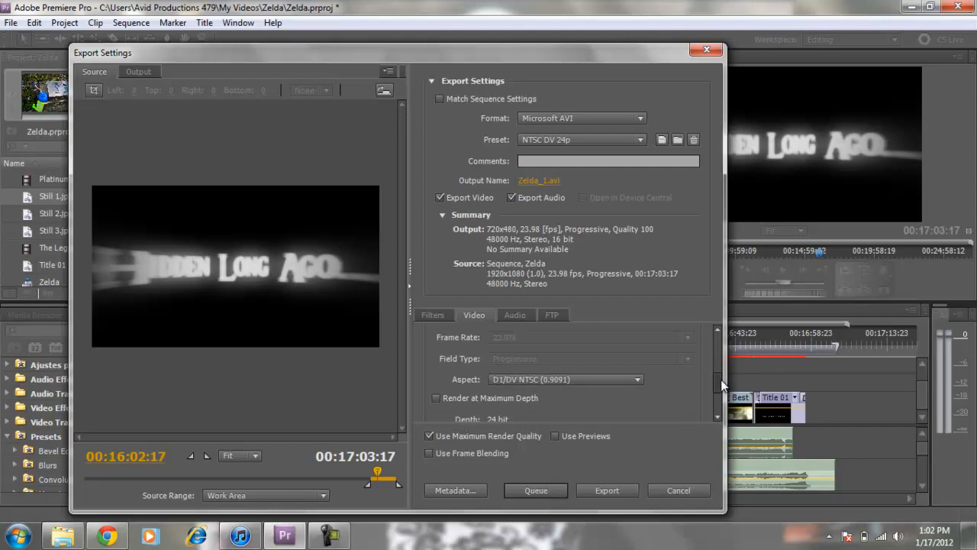
click(620, 377)
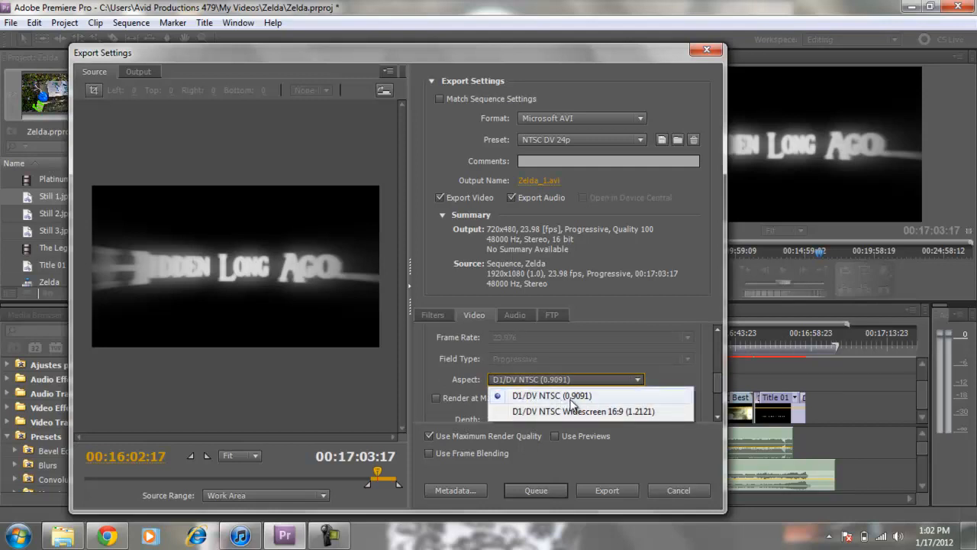
click(449, 362)
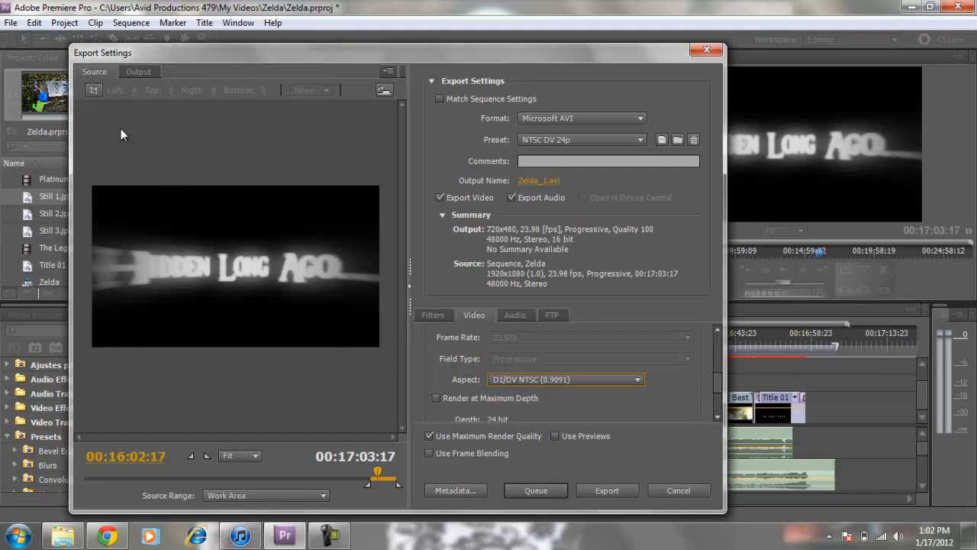
click(596, 379)
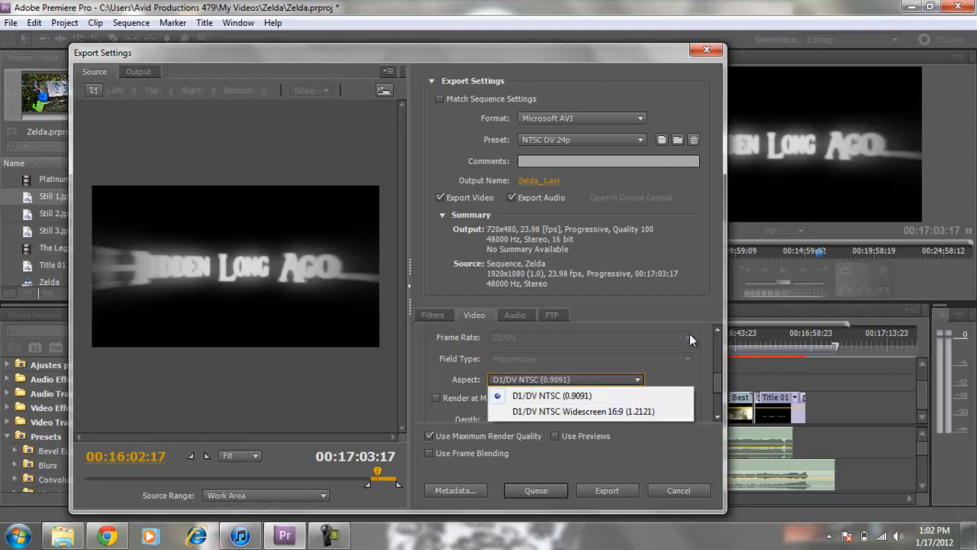
click(597, 352)
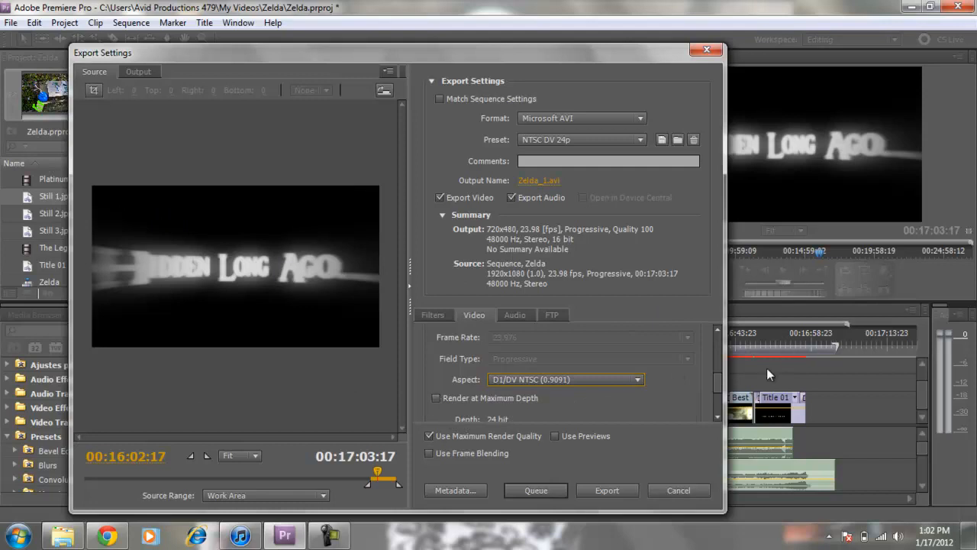
drag(721, 394, 712, 340)
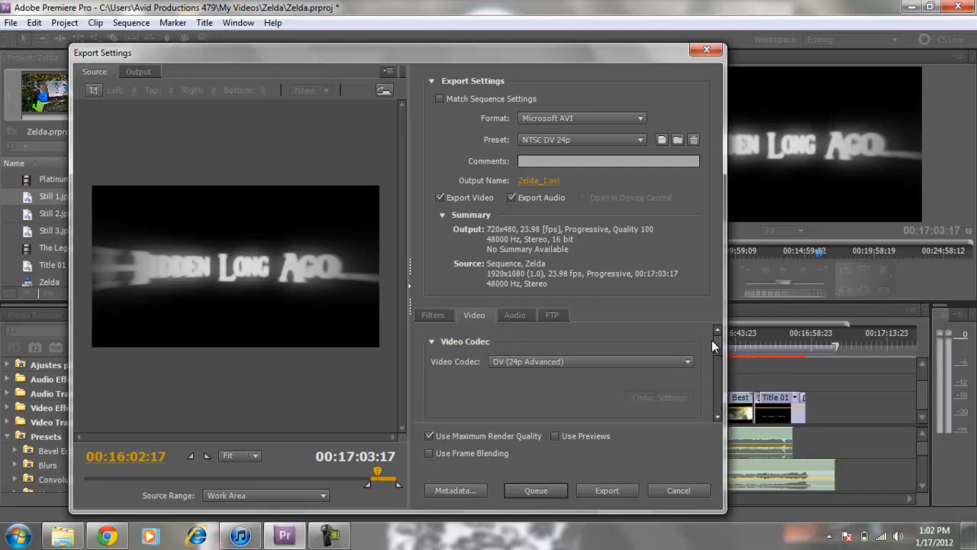
Step: Set the export format to H.264 with the HDTV 1080p 24 High Quality preset
click(620, 119)
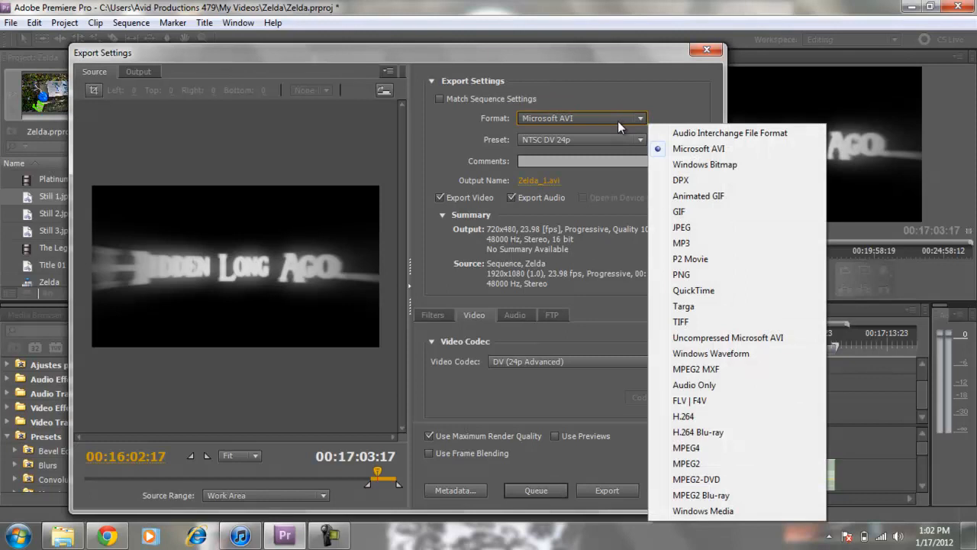
click(695, 417)
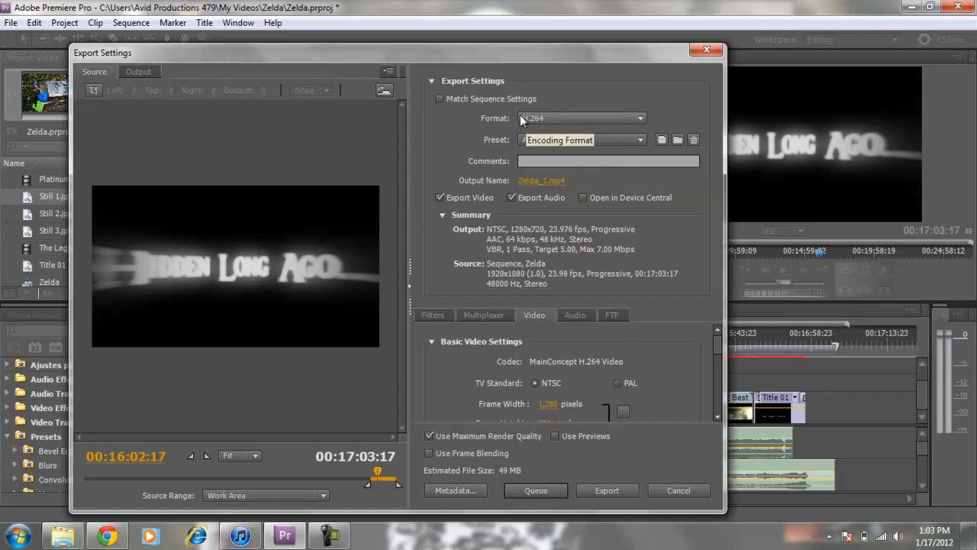
click(604, 141)
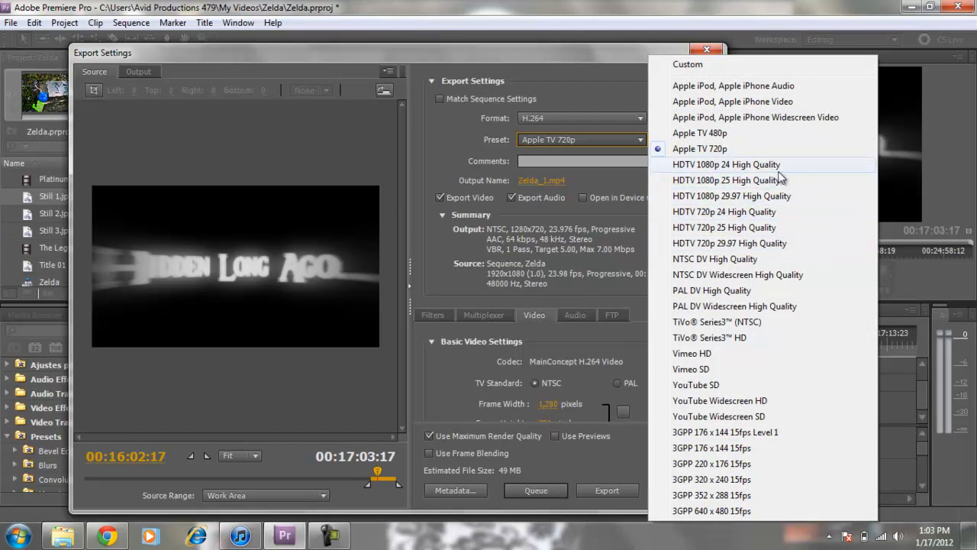
click(769, 166)
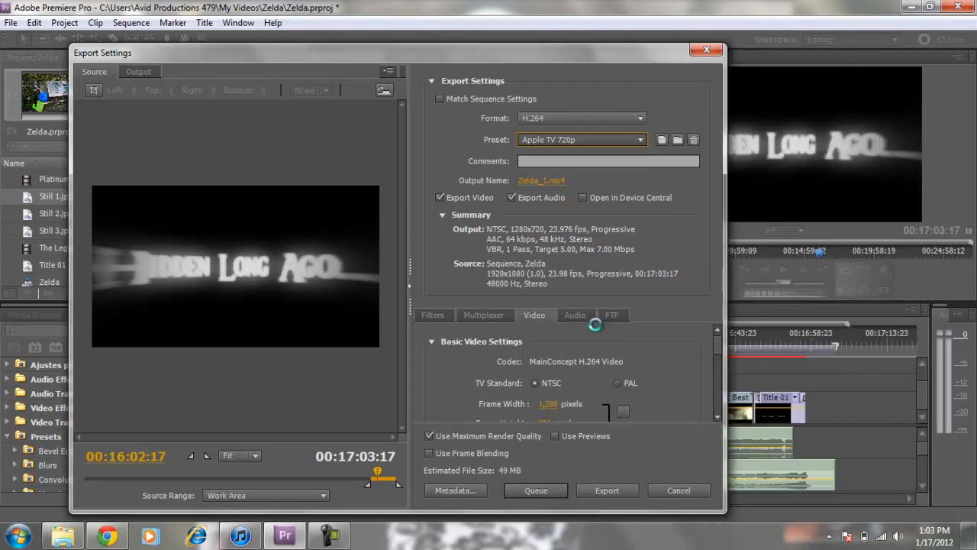
Step: Set the export frame rate to 23.976 fps and the pixel aspect ratio to Widescreen 2.21:1
scroll(717, 340, down, 3)
click(611, 376)
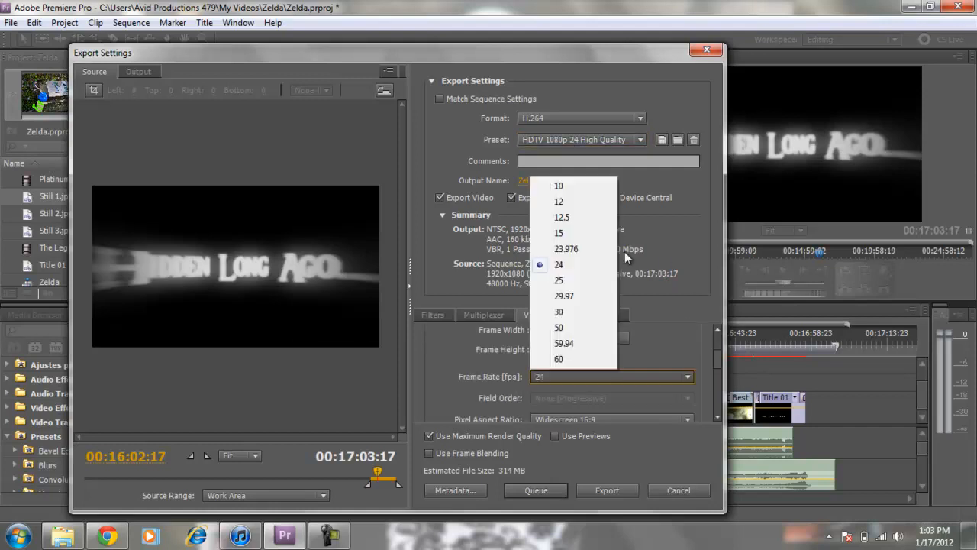
click(580, 246)
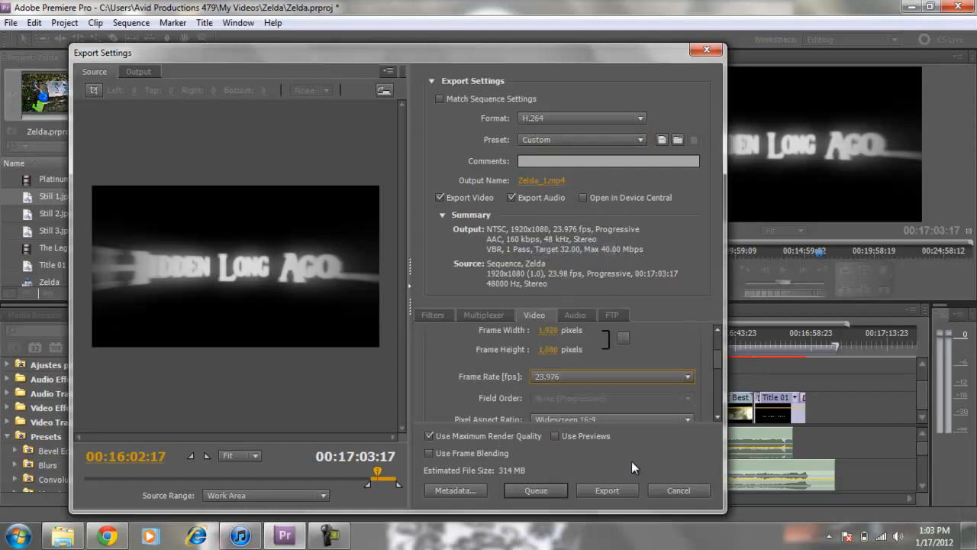
scroll(718, 418, down, 4)
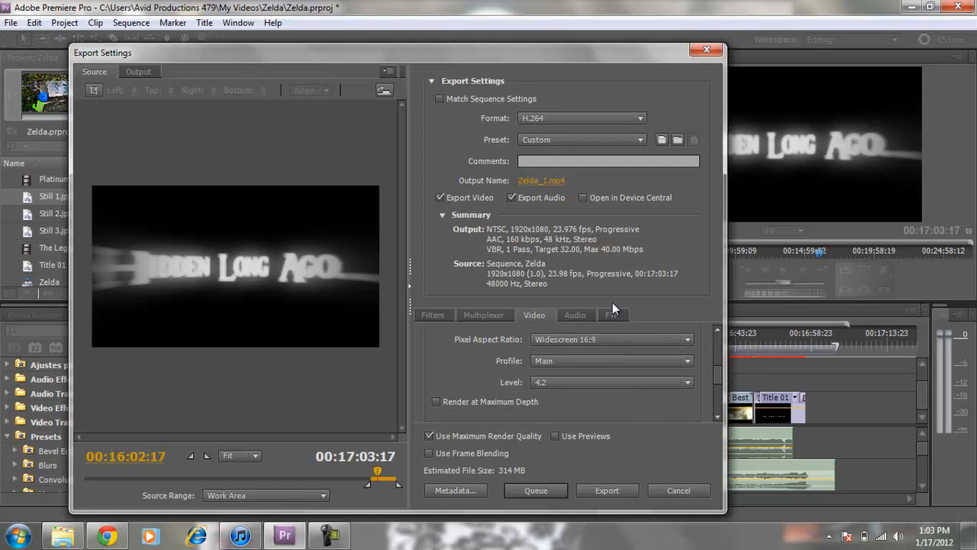
click(635, 341)
click(589, 403)
Step: Crop 132 pixels off both the top and bottom of the source frame and check the cropped output preview
click(93, 90)
drag(161, 183, 162, 205)
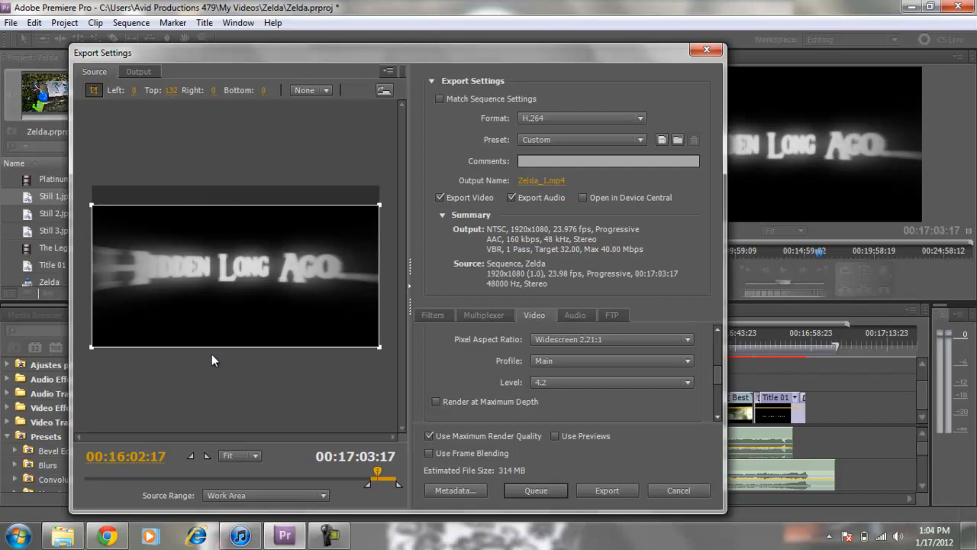
drag(214, 346, 214, 327)
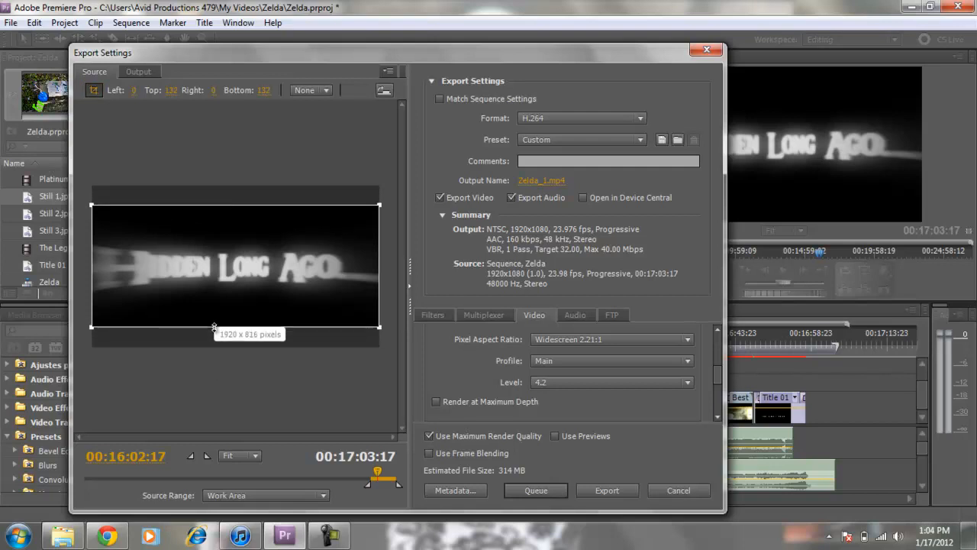
click(141, 74)
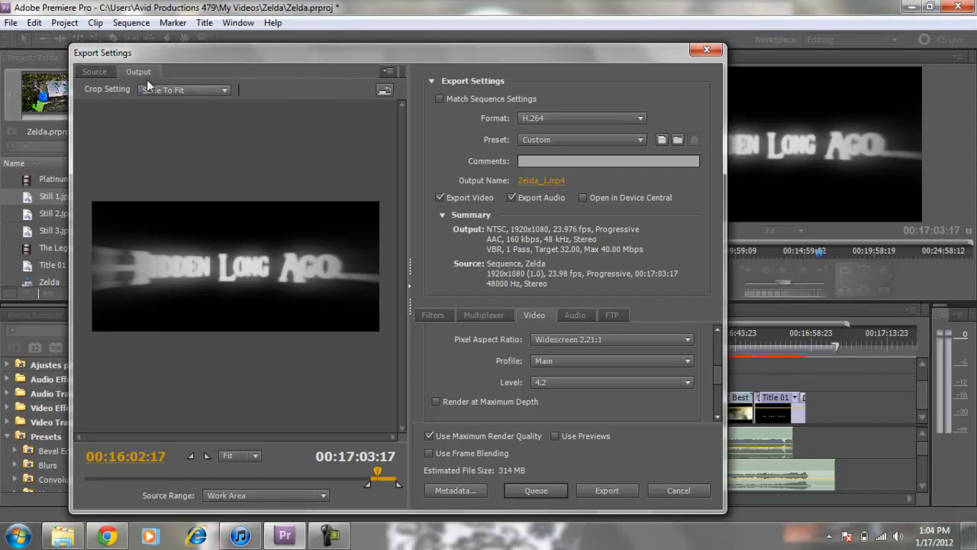
click(94, 71)
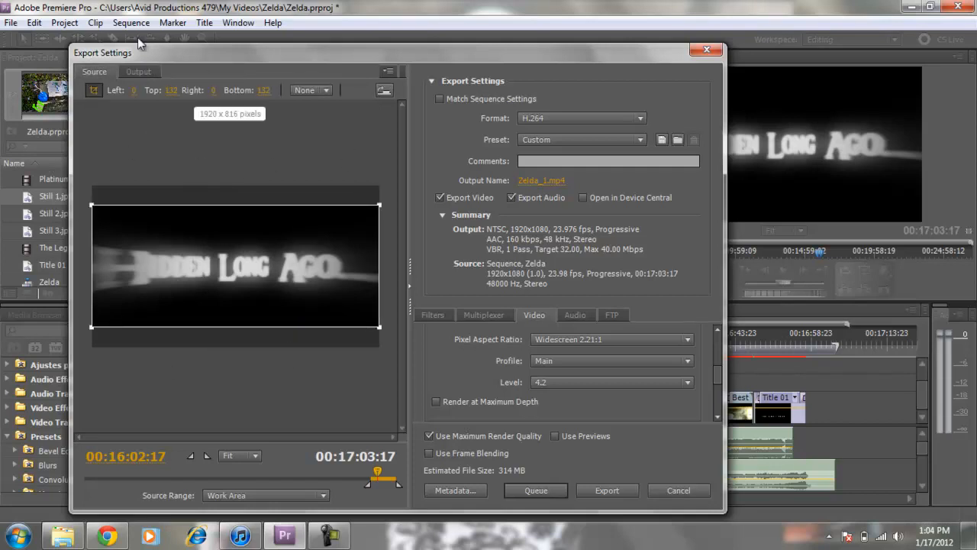
Step: Set the bitrate encoding to CBR and lower the bitrate to 10.61 Mbps
drag(717, 341, 717, 385)
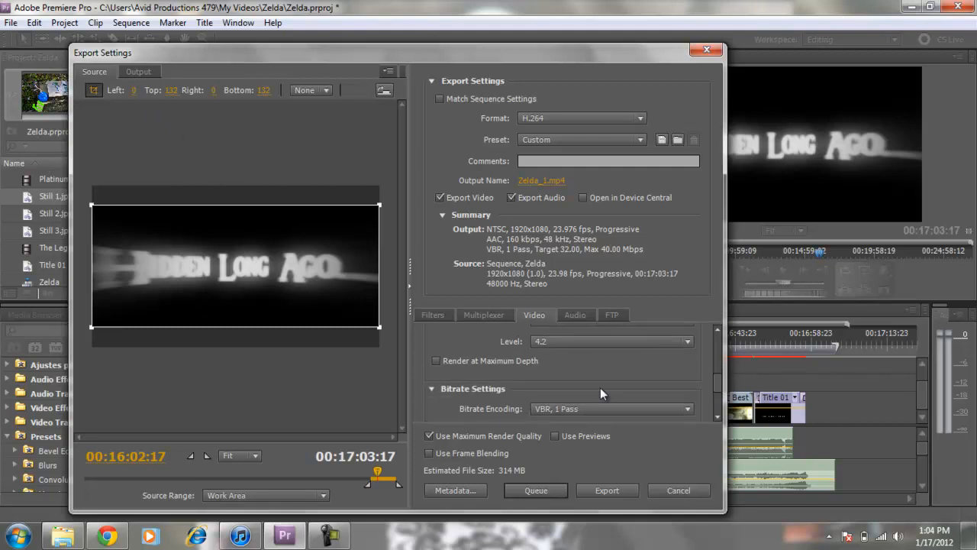
drag(716, 385, 718, 401)
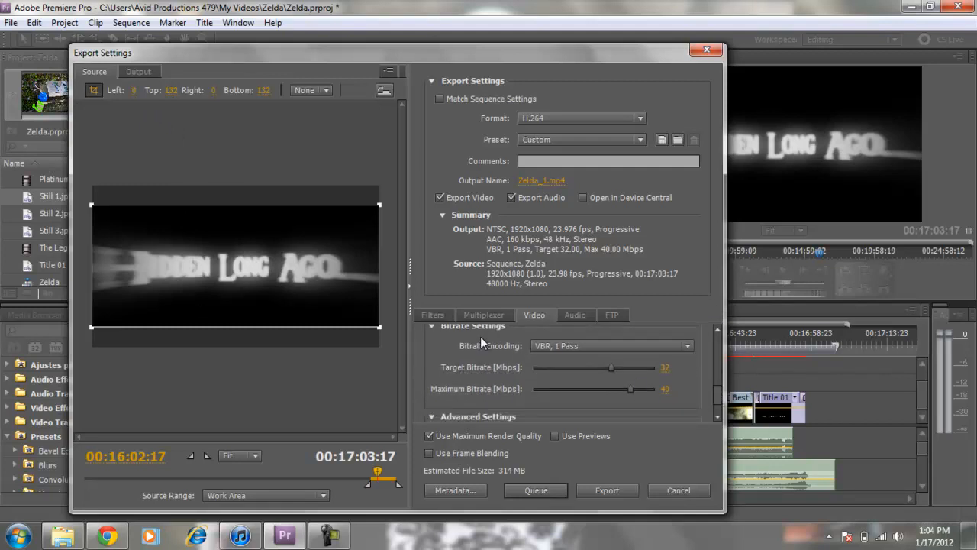
click(570, 348)
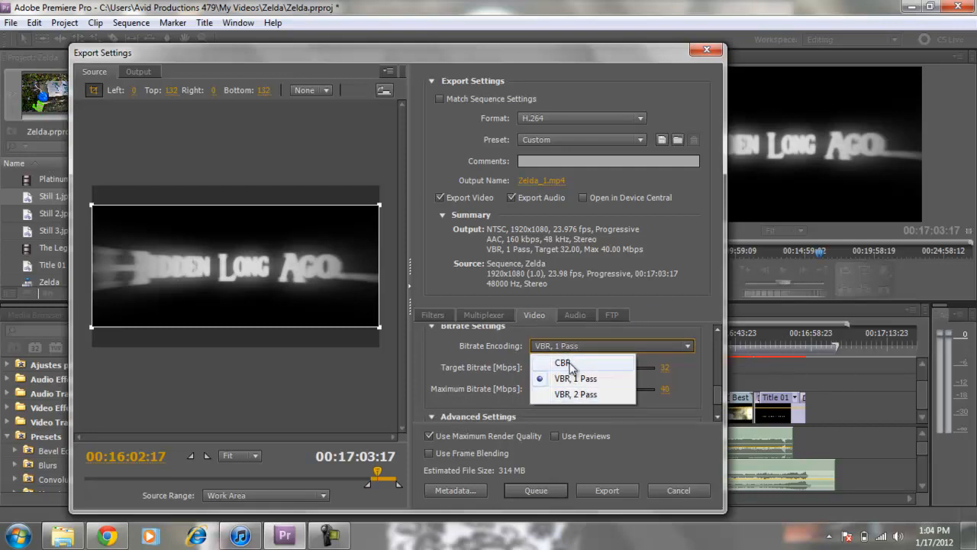
click(570, 363)
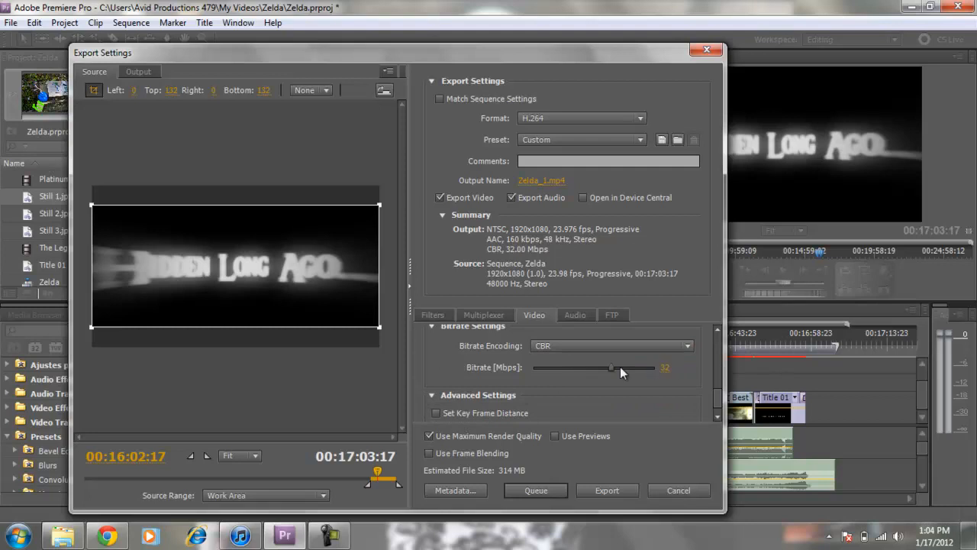
drag(610, 369, 586, 374)
drag(593, 370, 565, 369)
drag(564, 367, 558, 367)
scroll(557, 403, down, 1)
scroll(534, 399, up, 3)
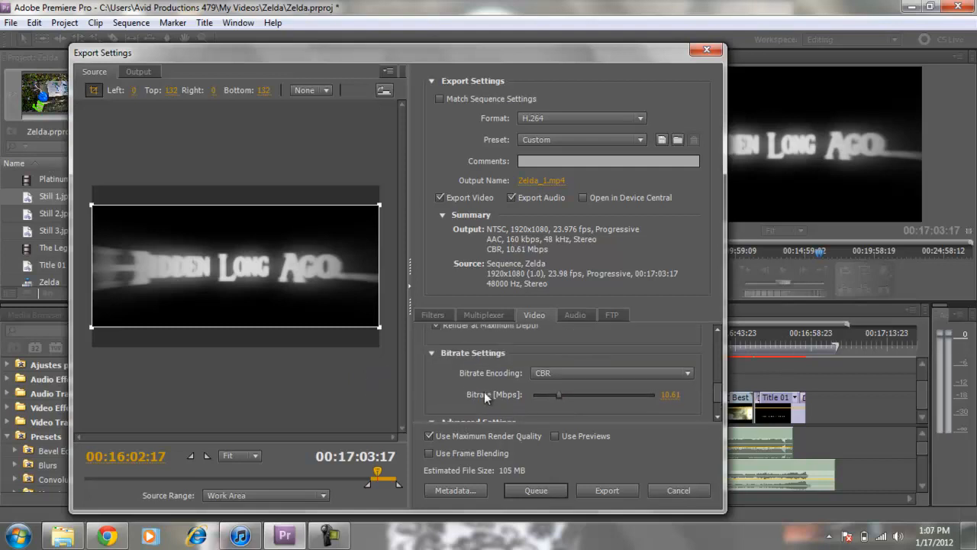
scroll(480, 392, up, 5)
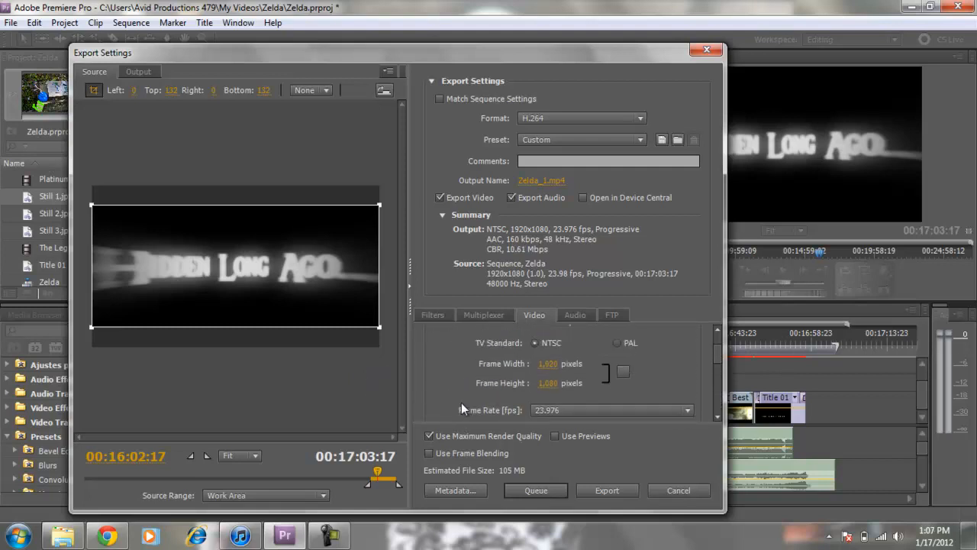
scroll(456, 402, down, 5)
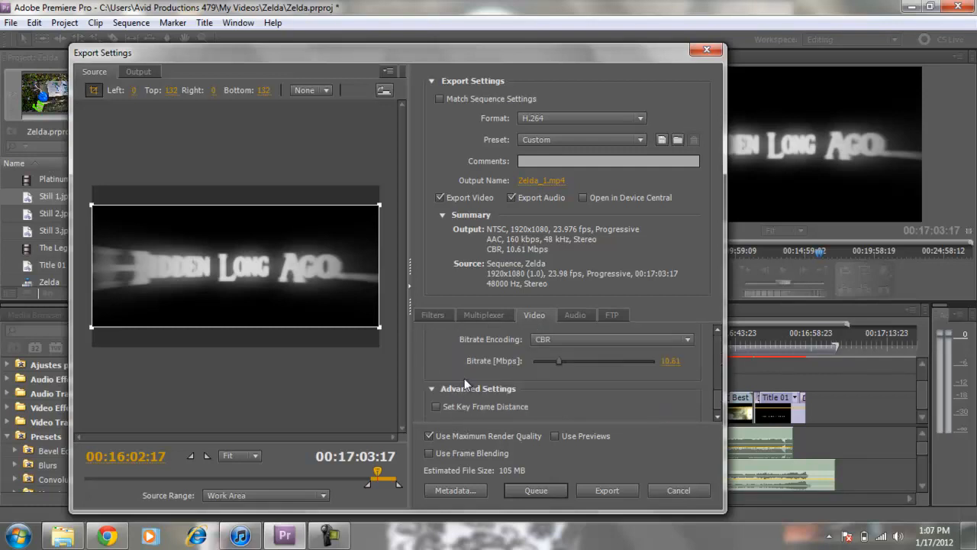
scroll(496, 378, down, 1)
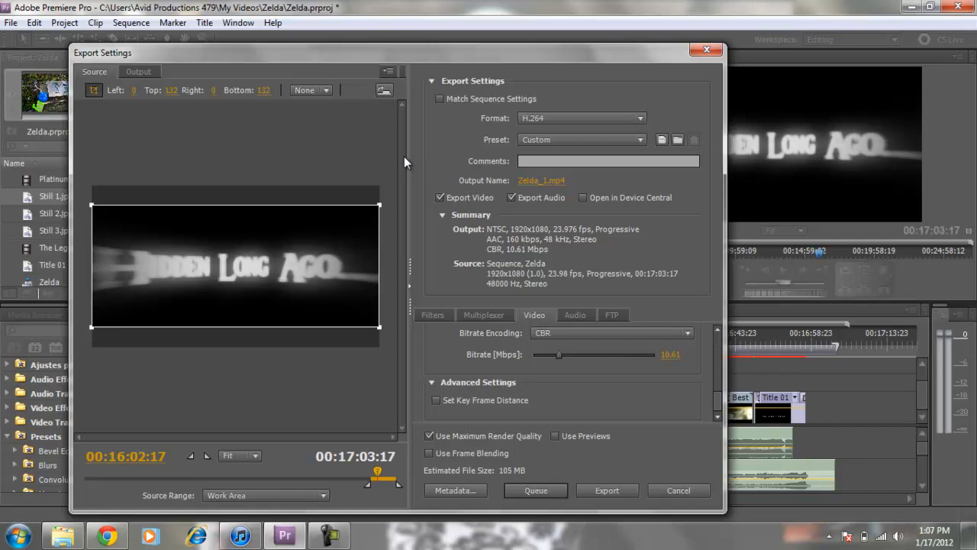
click(107, 537)
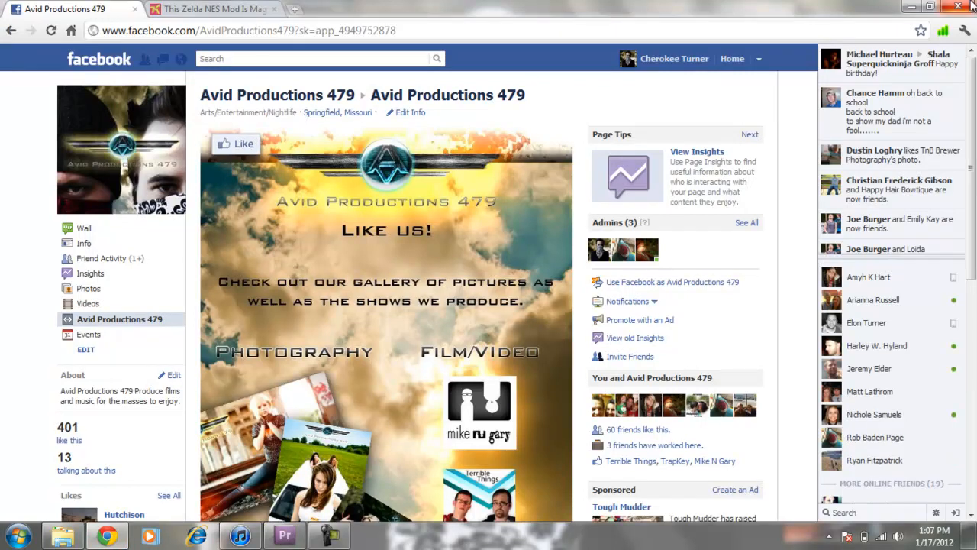
click(912, 7)
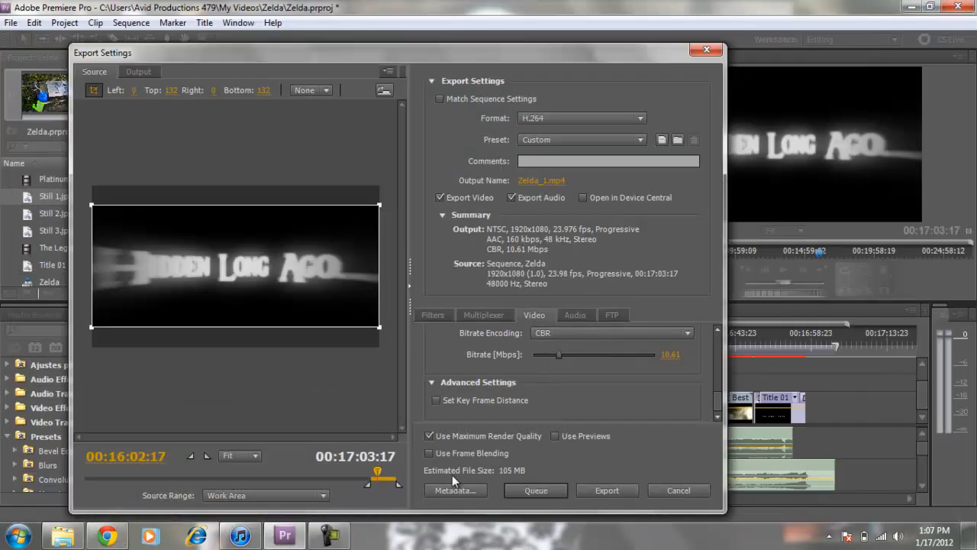